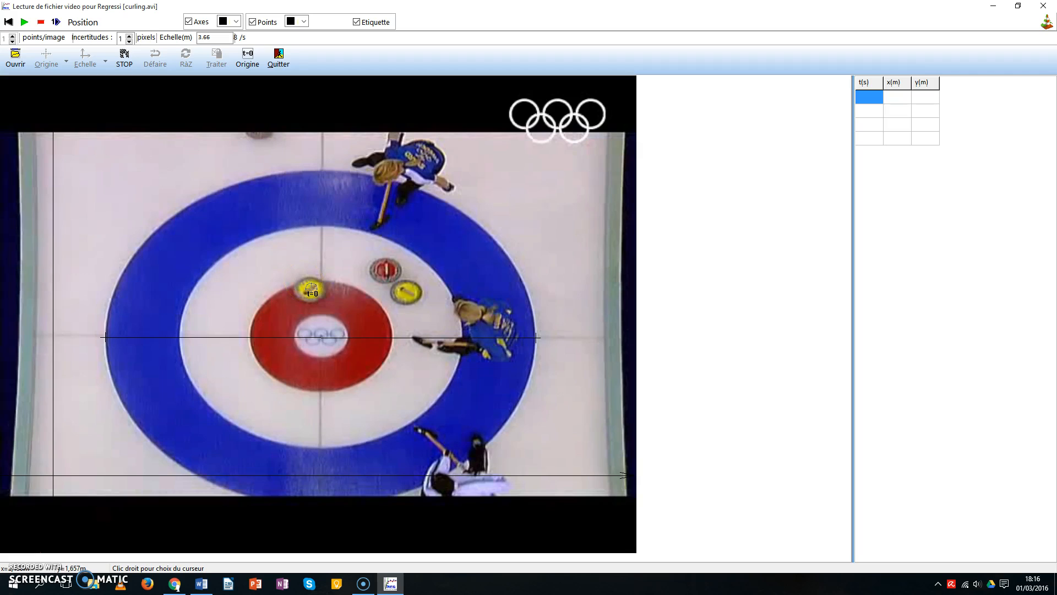
Mark the yellow stone's position in 14 successive video frames, from the red circle to outside the blue ring, and end the measurement
{"action": "left_click", "coordinate": [311, 288]}
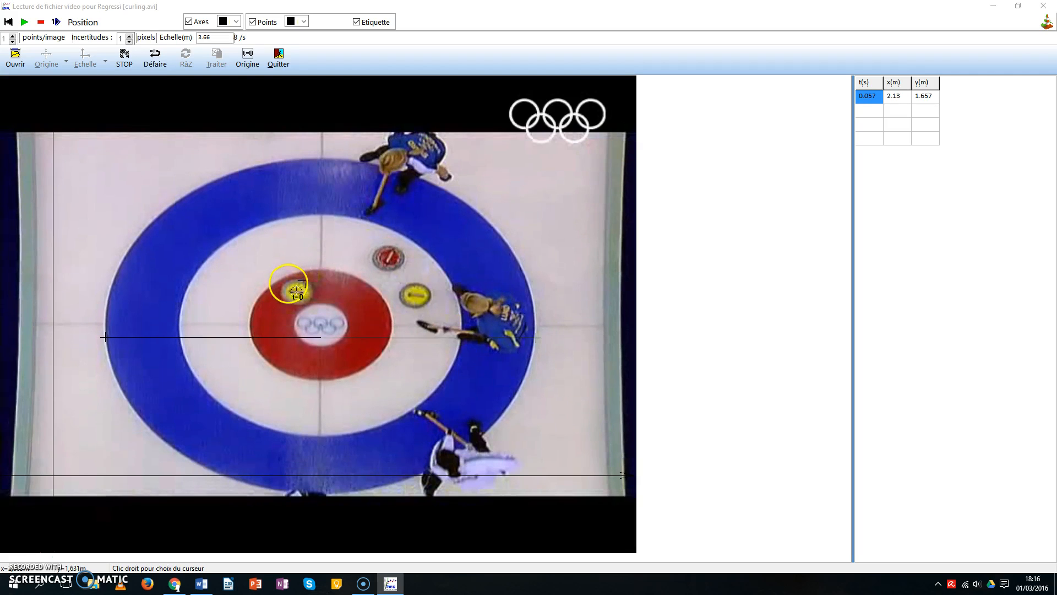
{"action": "left_click", "coordinate": [288, 283]}
{"action": "left_click", "coordinate": [278, 287]}
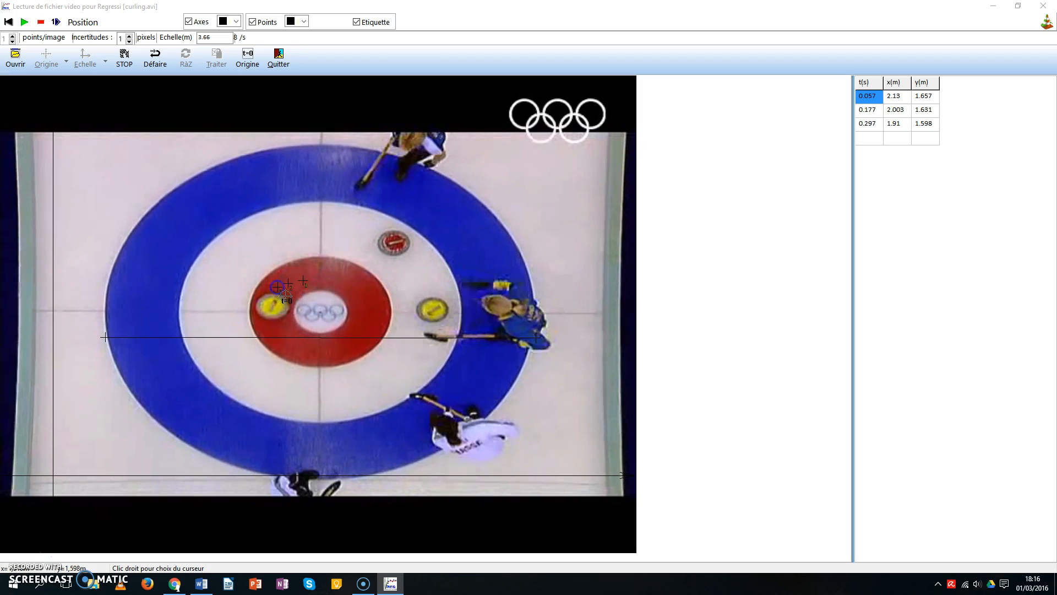
{"action": "left_click", "coordinate": [266, 297]}
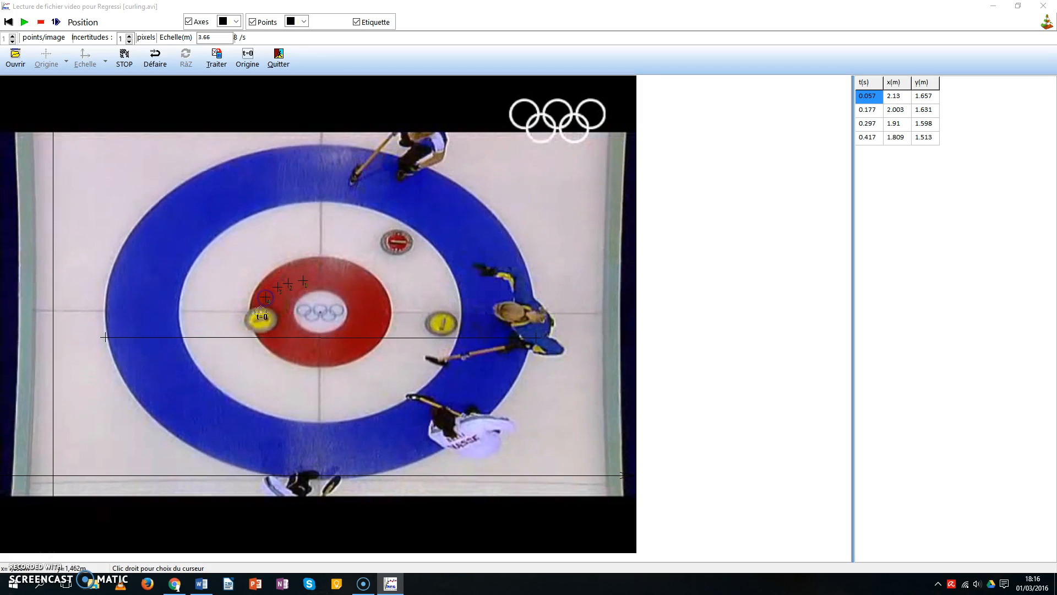
{"action": "left_click", "coordinate": [253, 310]}
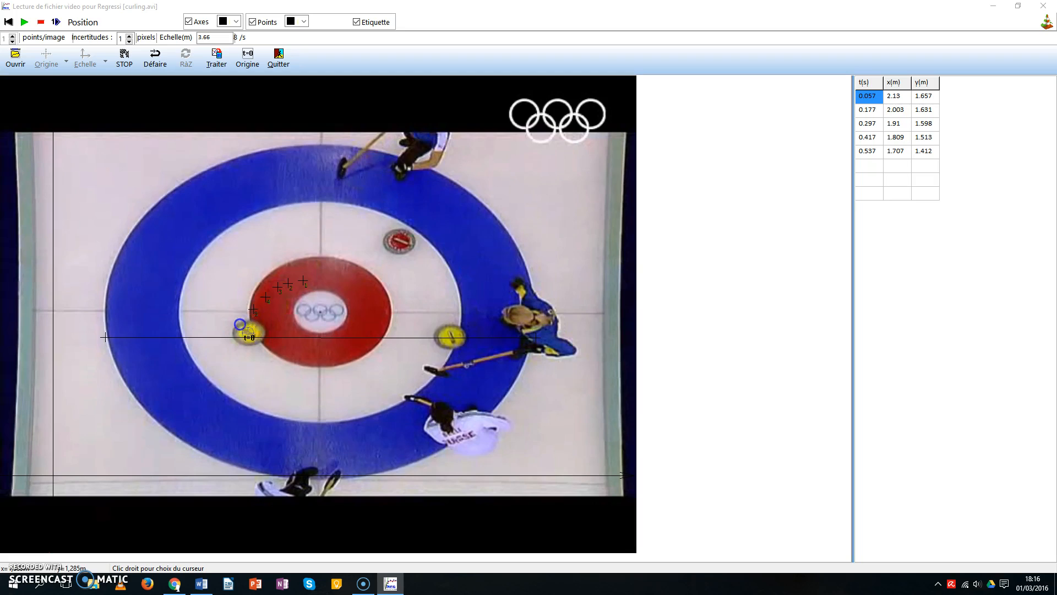
{"action": "left_click", "coordinate": [240, 324]}
{"action": "left_click", "coordinate": [228, 334]}
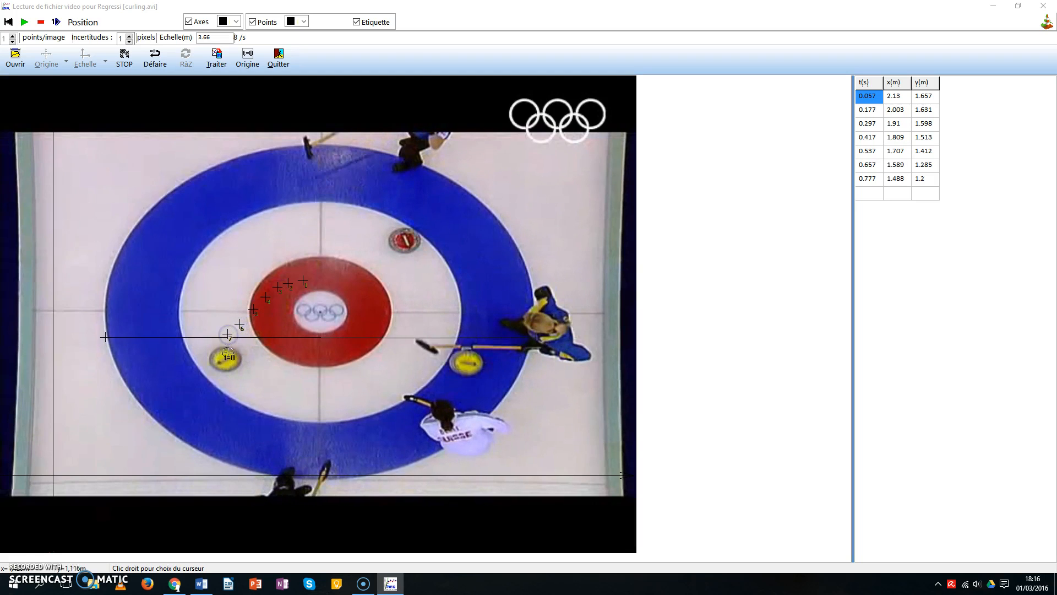
{"action": "left_click", "coordinate": [214, 350]}
{"action": "left_click", "coordinate": [206, 364]}
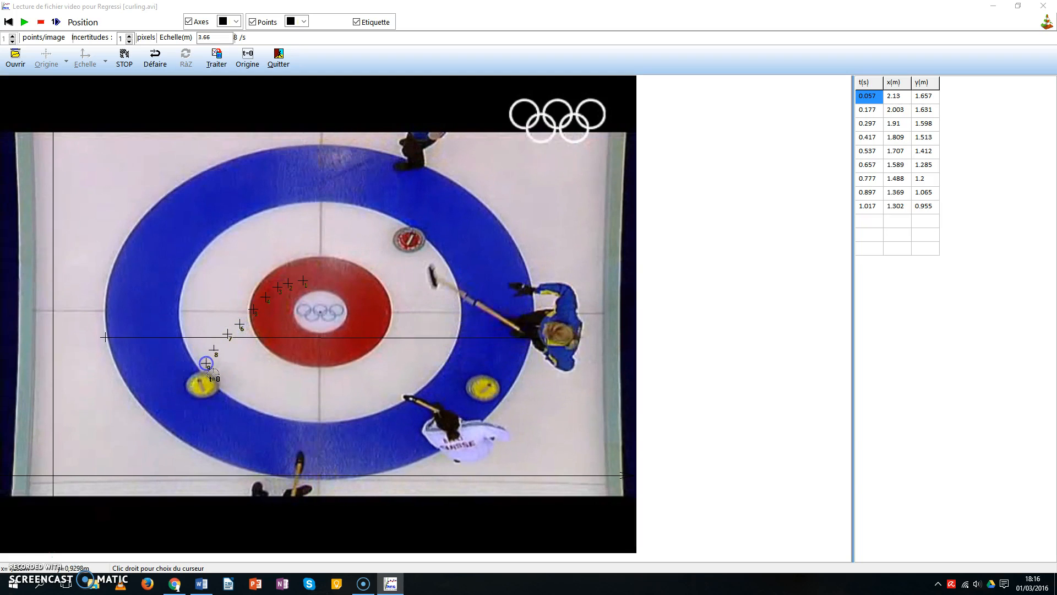
{"action": "left_click", "coordinate": [192, 376]}
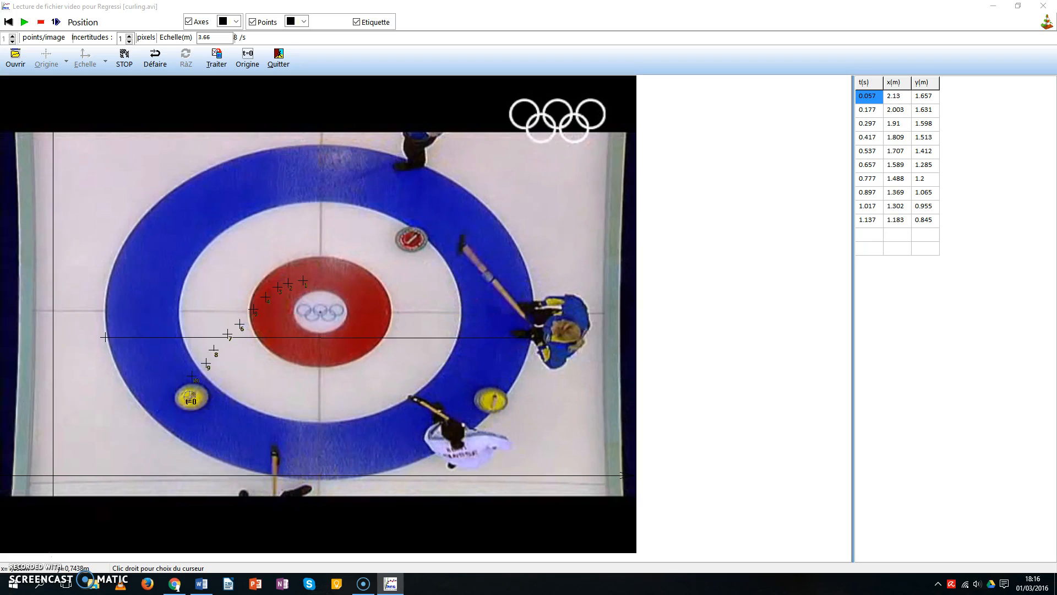
{"action": "left_click", "coordinate": [182, 388]}
{"action": "left_click", "coordinate": [171, 399]}
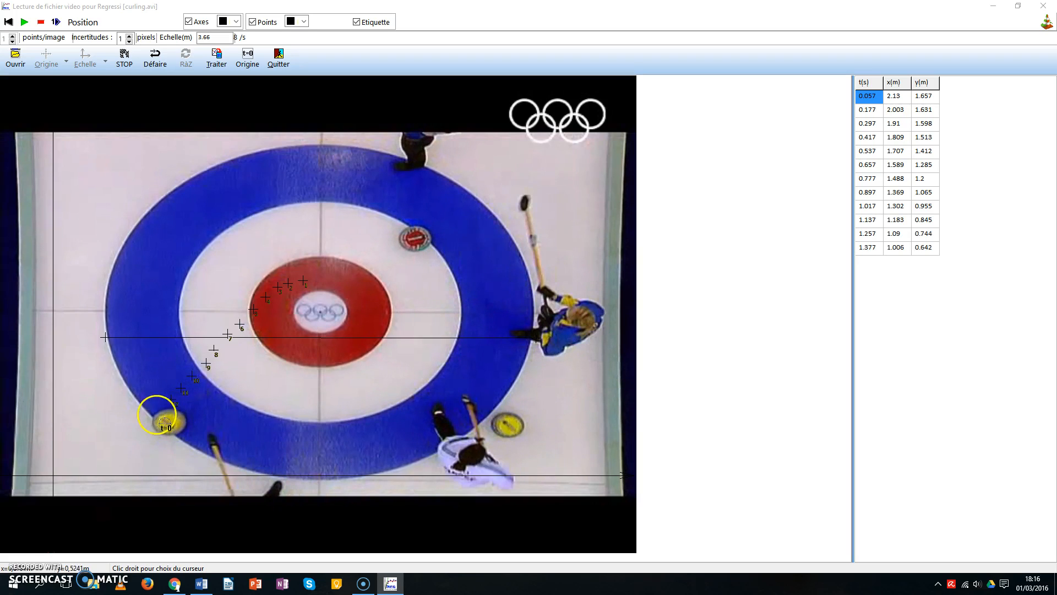
{"action": "left_click", "coordinate": [161, 412]}
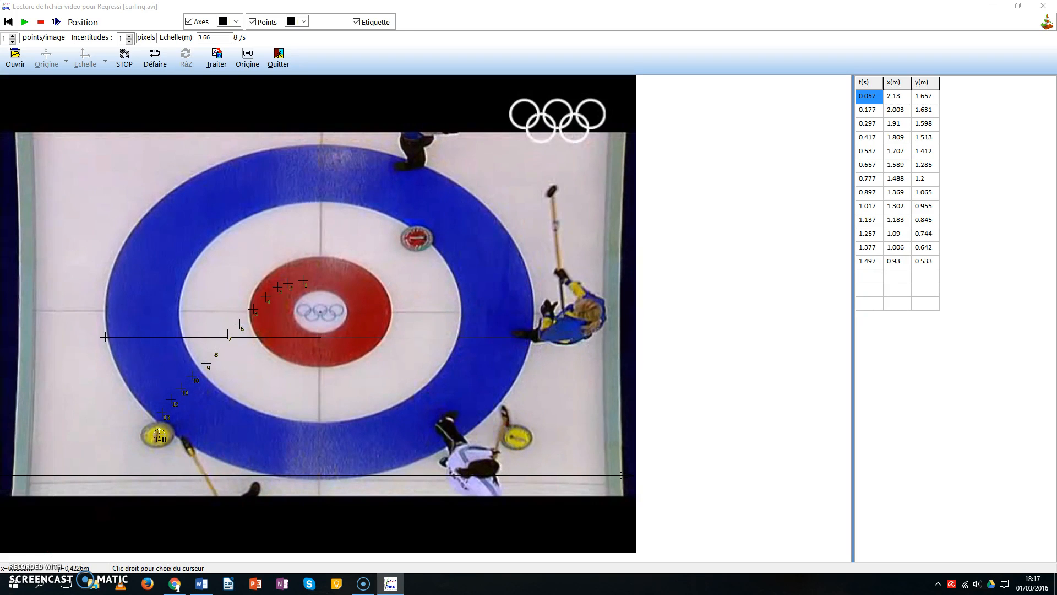
{"action": "left_click", "coordinate": [151, 426]}
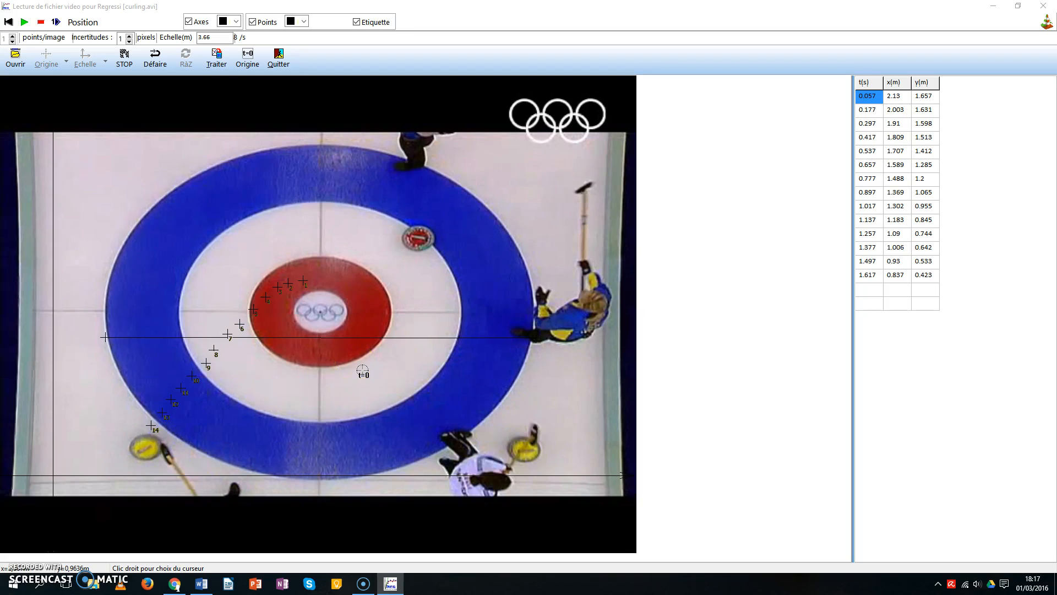
{"action": "left_click", "coordinate": [121, 55]}
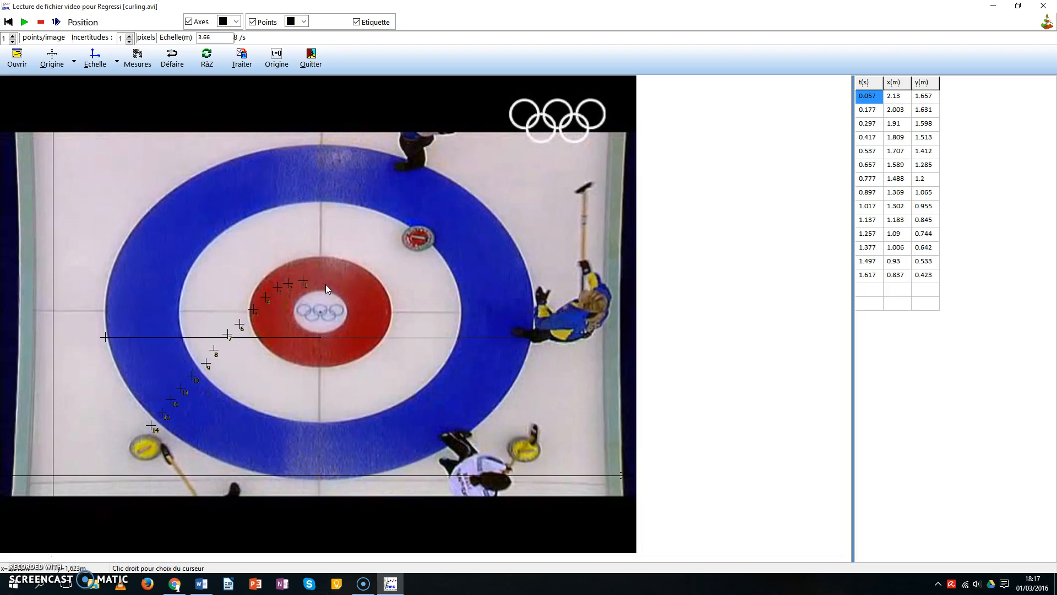
Transfer the tracked positions for data processing and display the stone's trajectory graph
{"action": "left_click", "coordinate": [241, 62]}
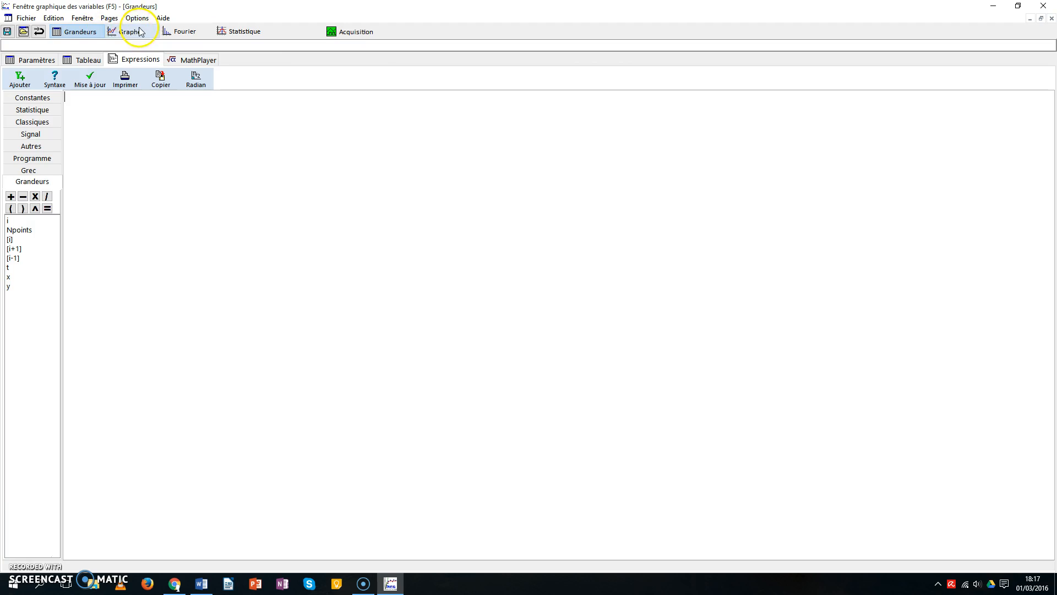
{"action": "left_click", "coordinate": [110, 32]}
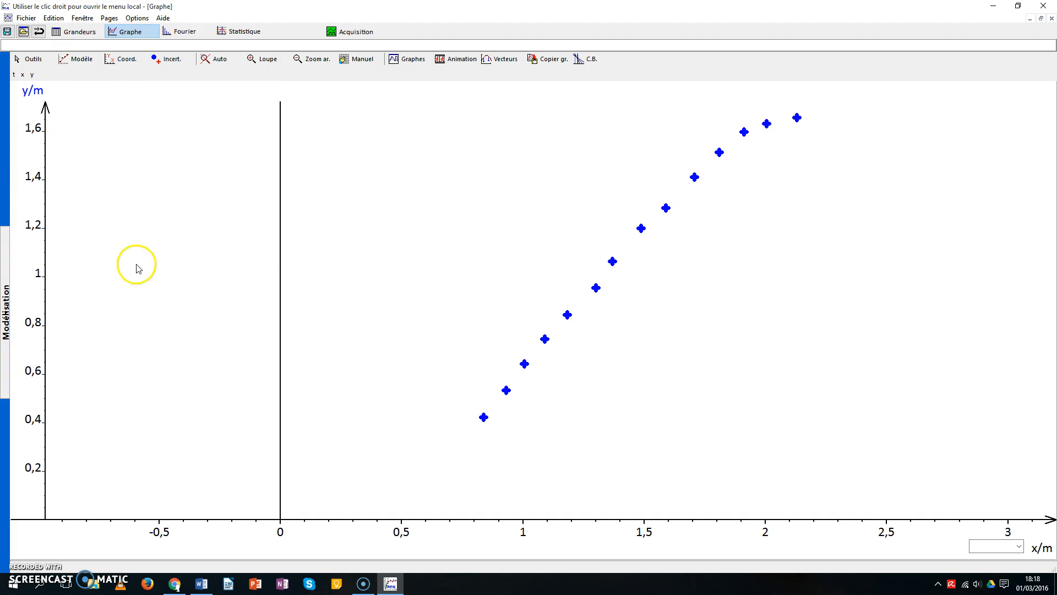
Create a derivative quantity vx, defined as the derivative of x with respect to t
{"action": "left_click", "coordinate": [80, 33]}
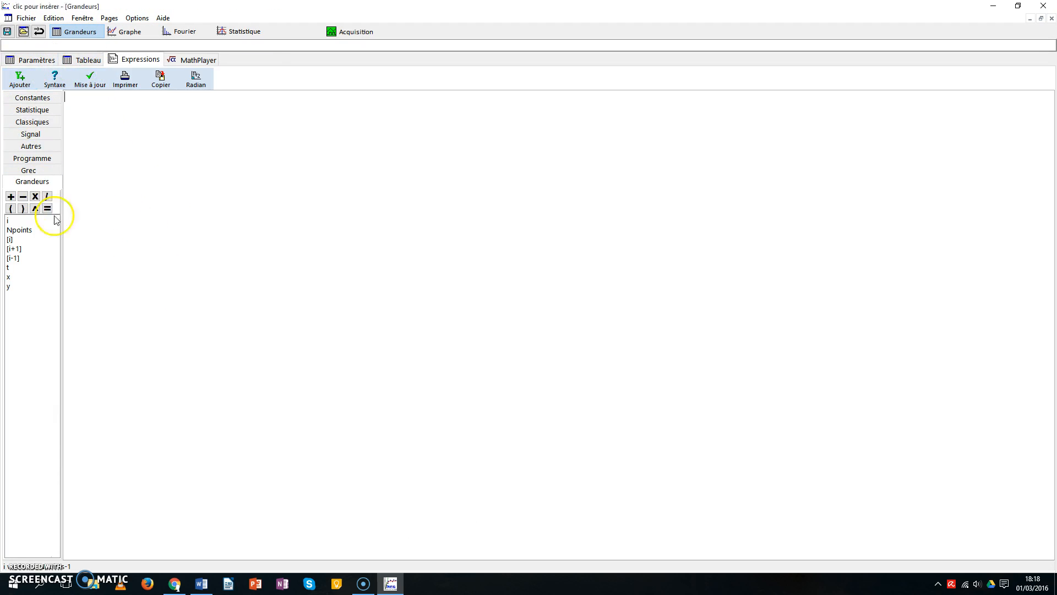
{"action": "left_click", "coordinate": [21, 79]}
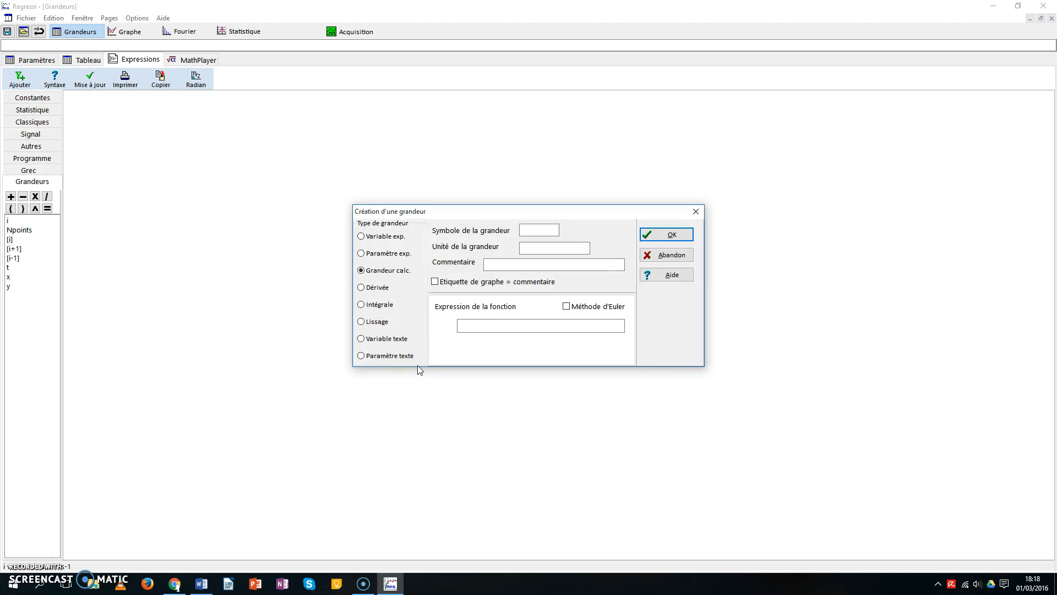
{"action": "left_click", "coordinate": [371, 288]}
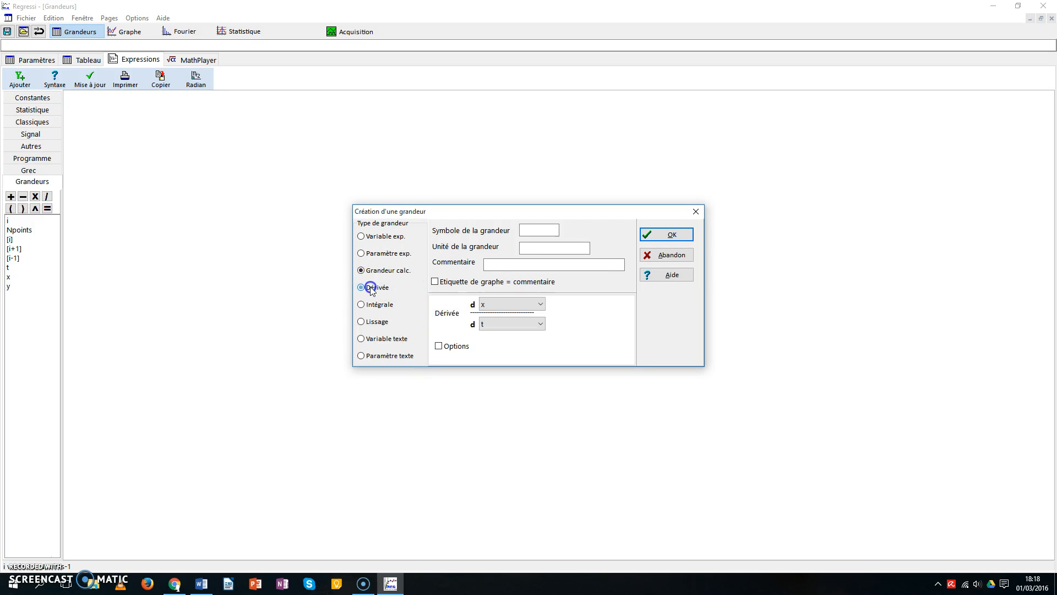
{"action": "left_click", "coordinate": [530, 226]}
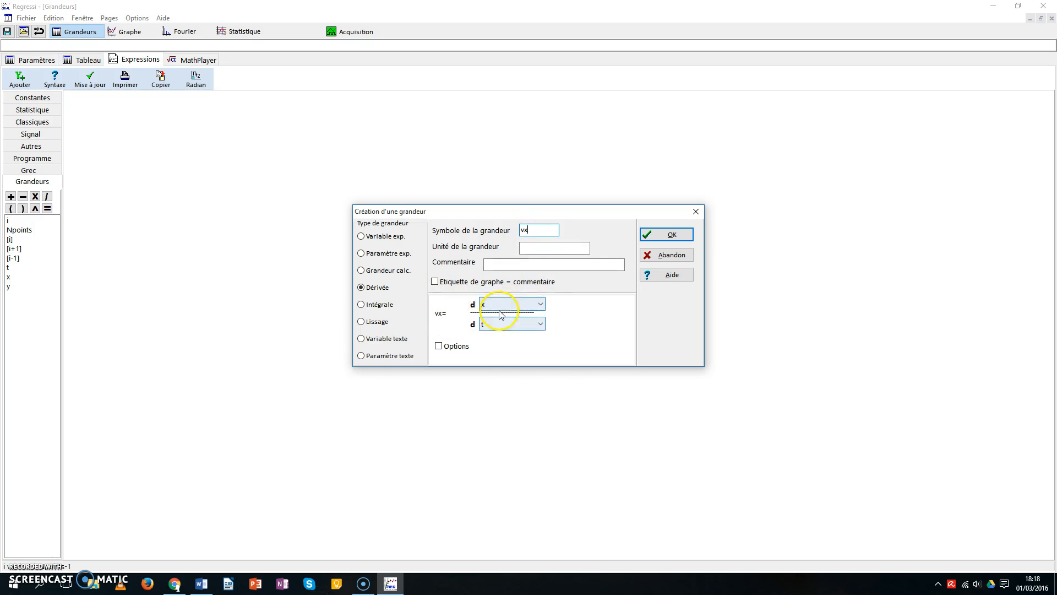
{"action": "left_click", "coordinate": [671, 235]}
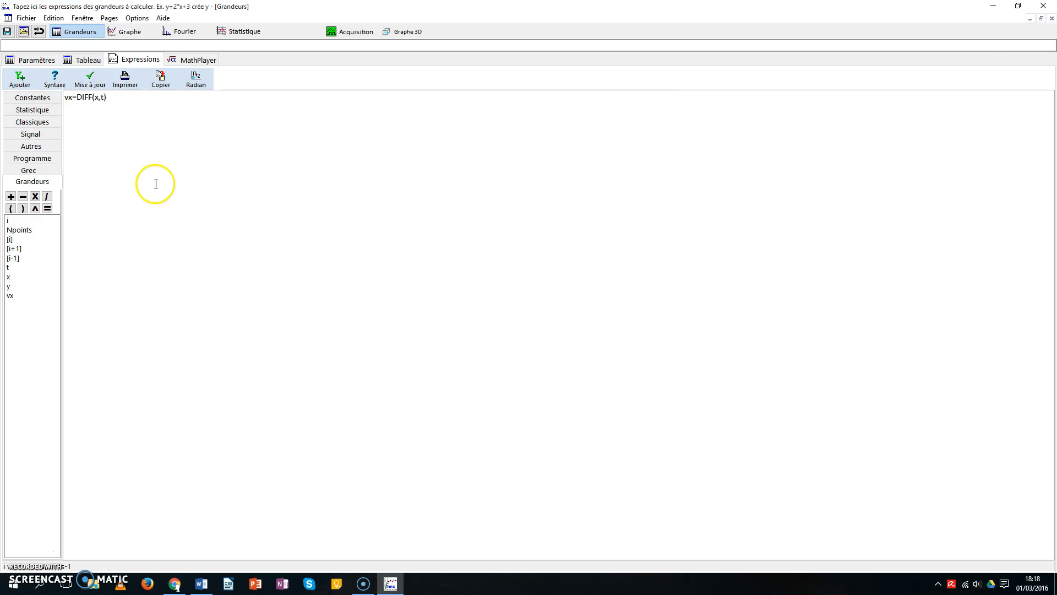
Create a derivative quantity vy, defined as the derivative of y with respect to t
{"action": "left_click", "coordinate": [19, 80]}
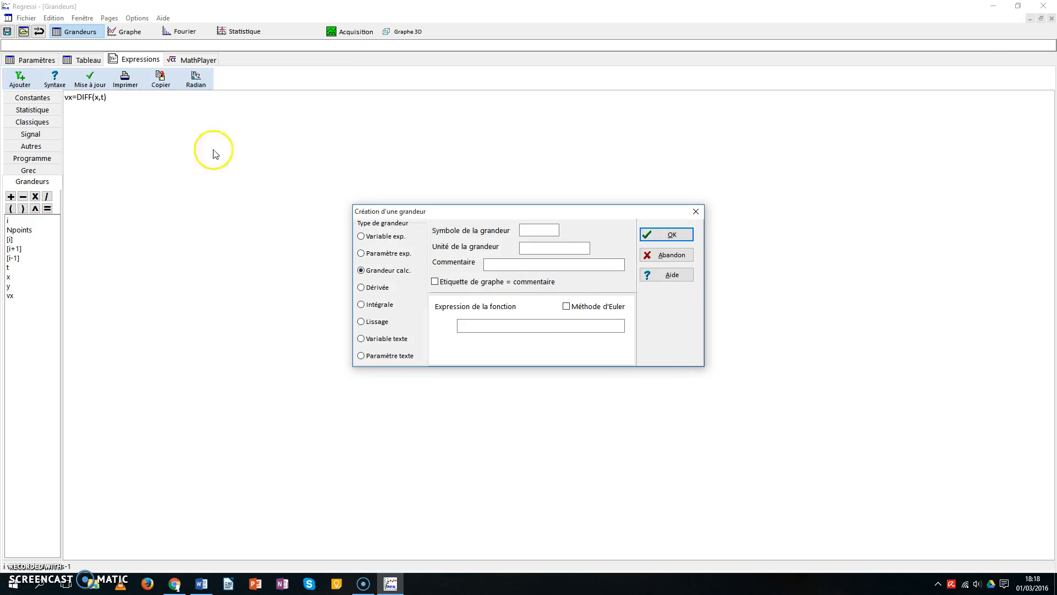
{"action": "left_click", "coordinate": [361, 287]}
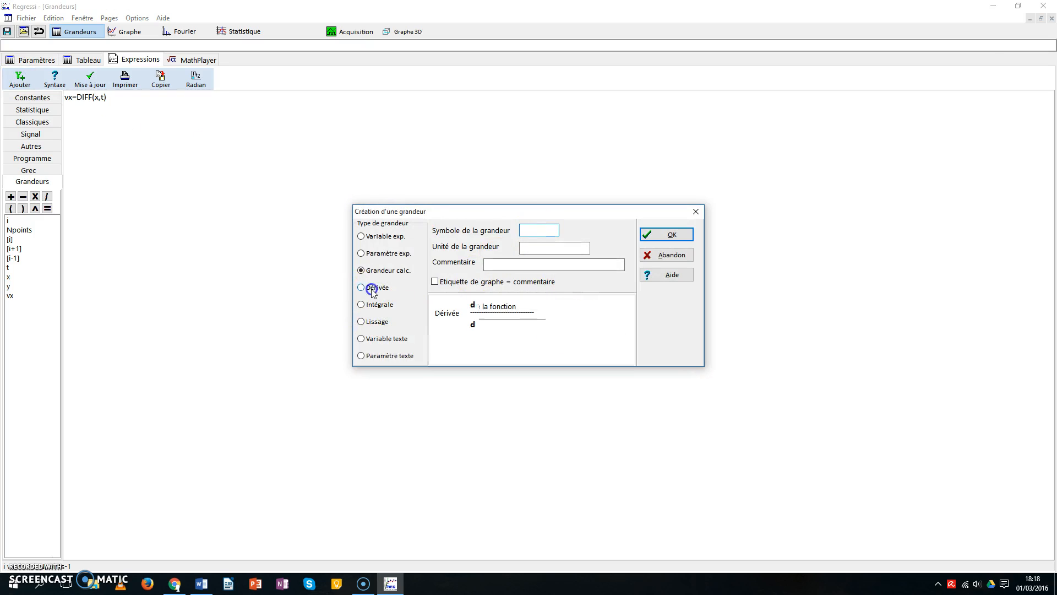
{"action": "left_click", "coordinate": [541, 233]}
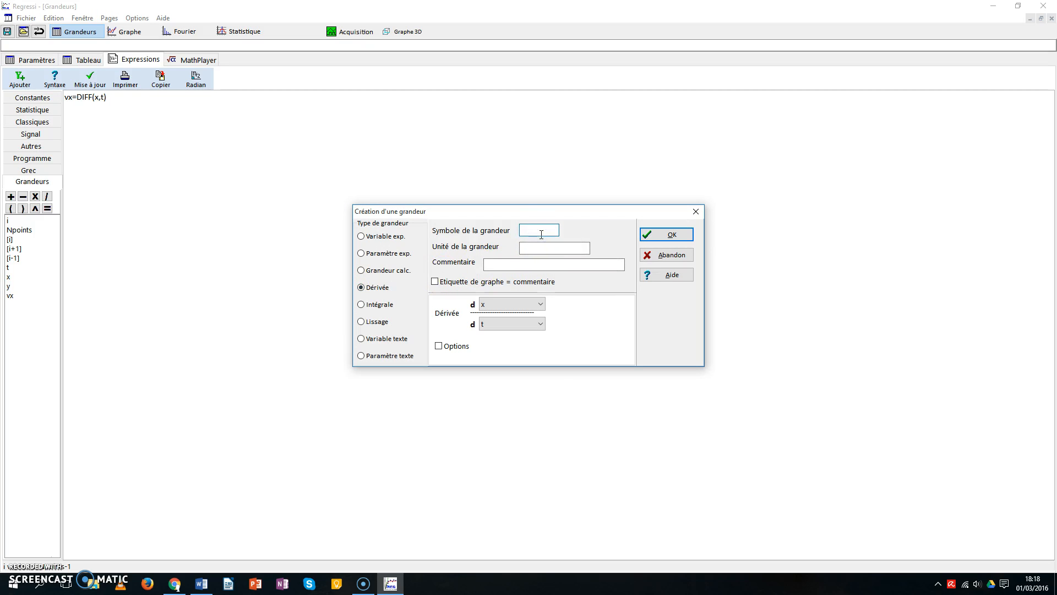
{"action": "left_click", "coordinate": [497, 305]}
{"action": "left_click", "coordinate": [487, 335]}
{"action": "left_click", "coordinate": [677, 236]}
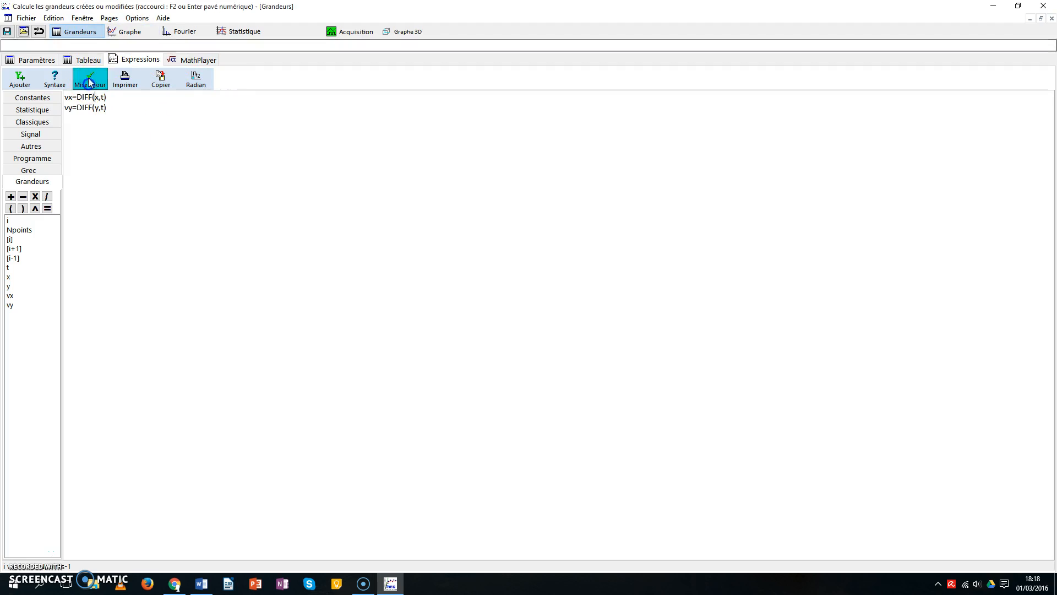
Set the graph coordinates to plot vx on the vertical axis against t on the horizontal axis
{"action": "left_click", "coordinate": [124, 31]}
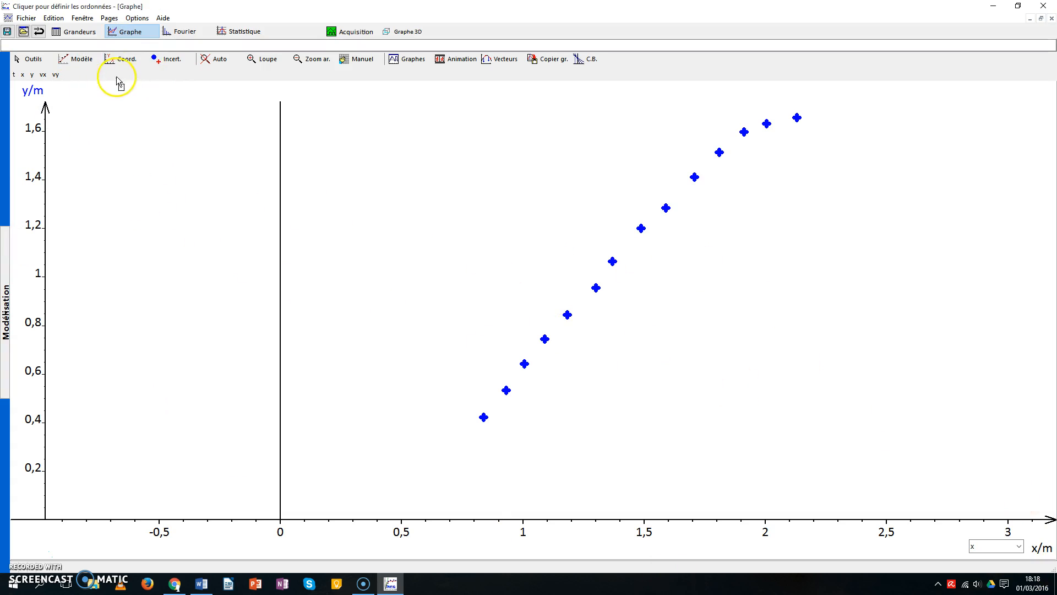
{"action": "left_click", "coordinate": [127, 63]}
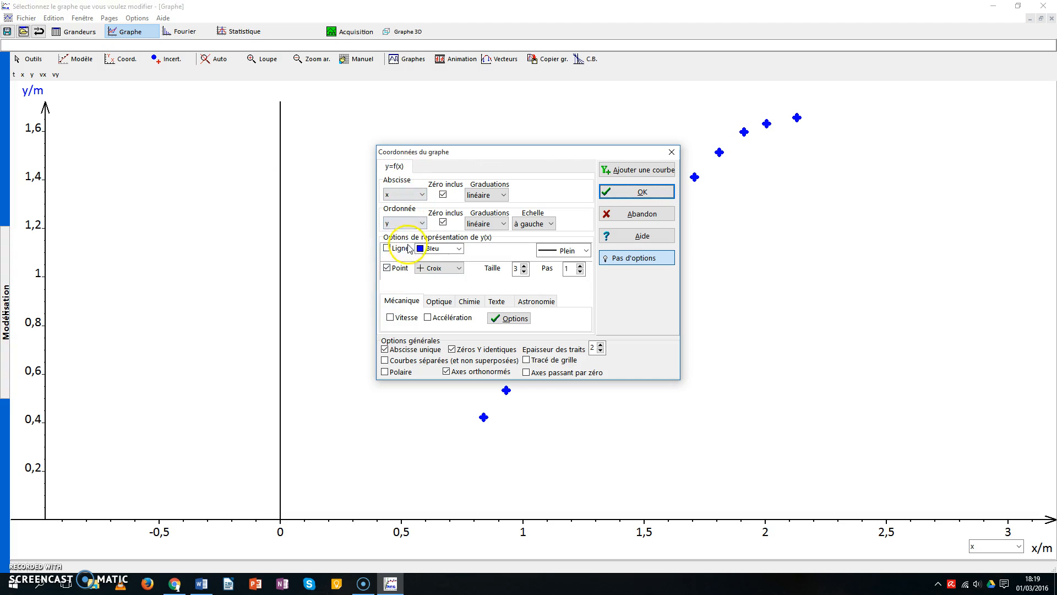
{"action": "left_click", "coordinate": [413, 224]}
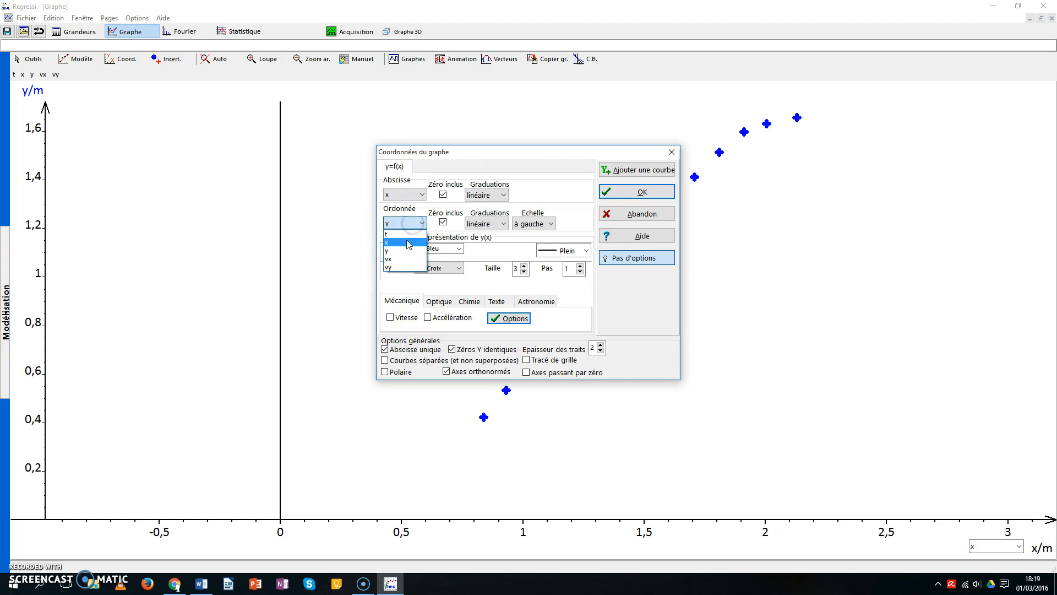
{"action": "left_click", "coordinate": [402, 259]}
{"action": "left_click", "coordinate": [421, 195]}
{"action": "left_click", "coordinate": [398, 204]}
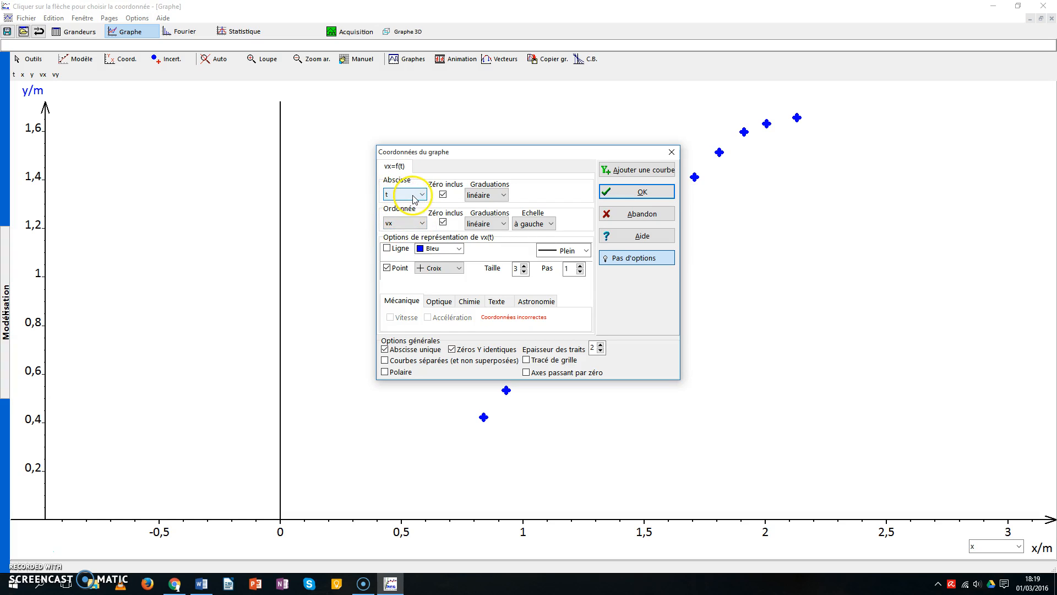
{"action": "left_click", "coordinate": [655, 191]}
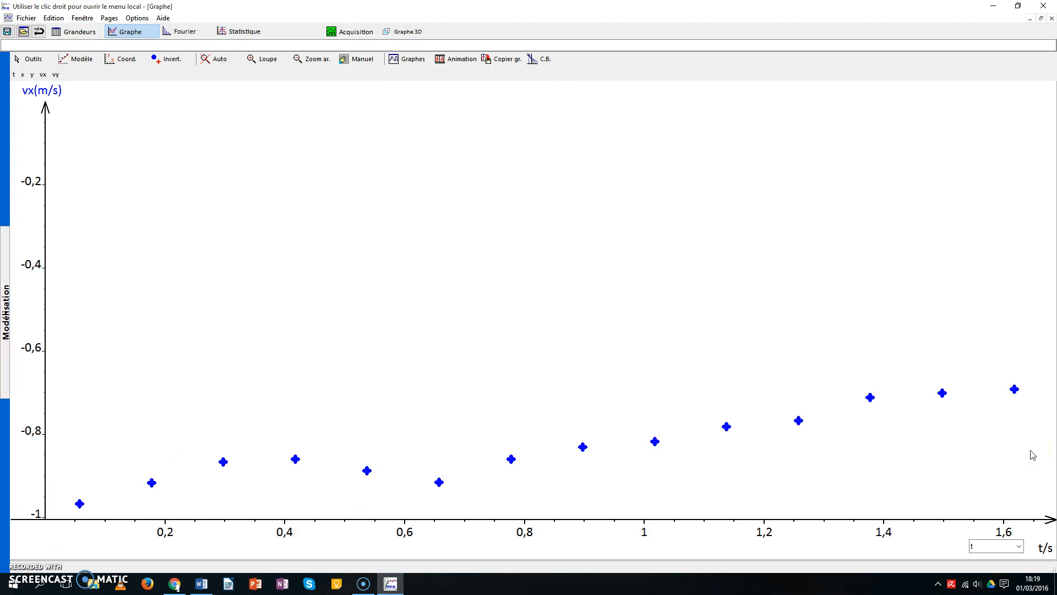
Add the speed expression v=sqrt(vx^2+vy^2) below the existing expressions and update the calculated quantities
{"action": "left_click", "coordinate": [77, 33]}
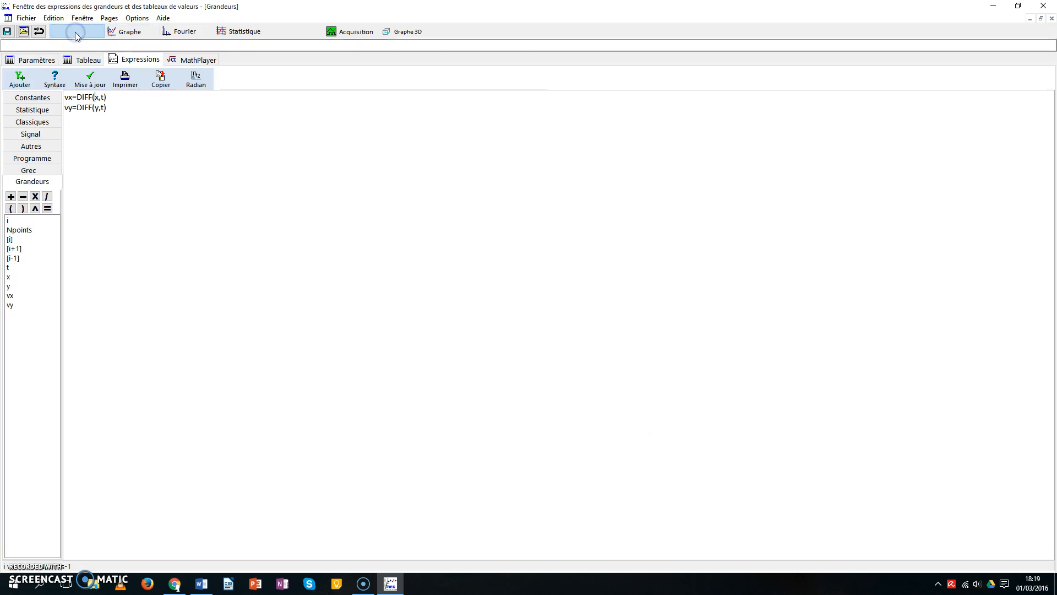
{"action": "left_click", "coordinate": [92, 124]}
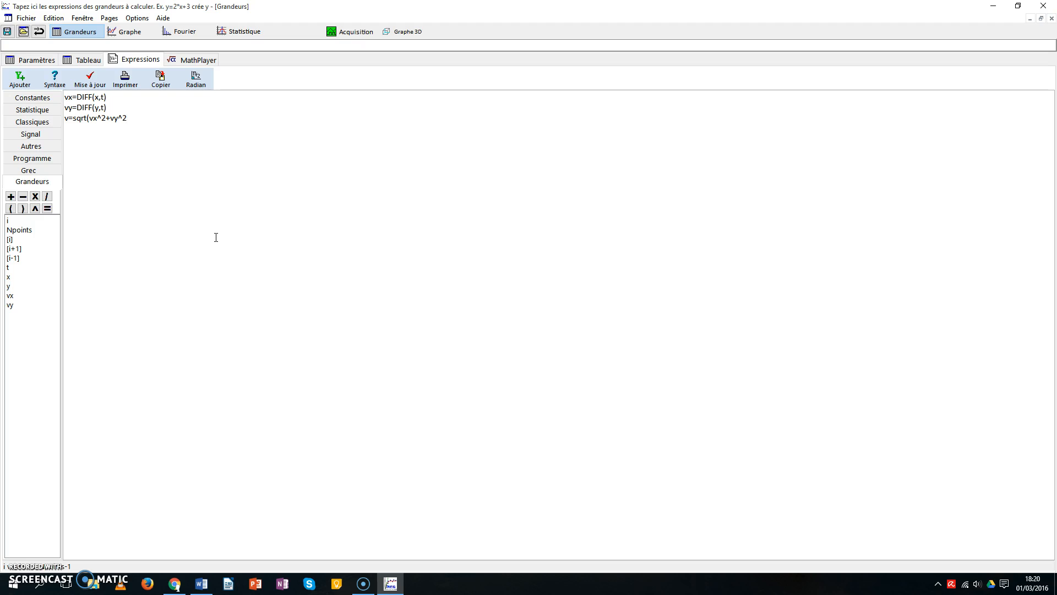
{"action": "left_click", "coordinate": [90, 87]}
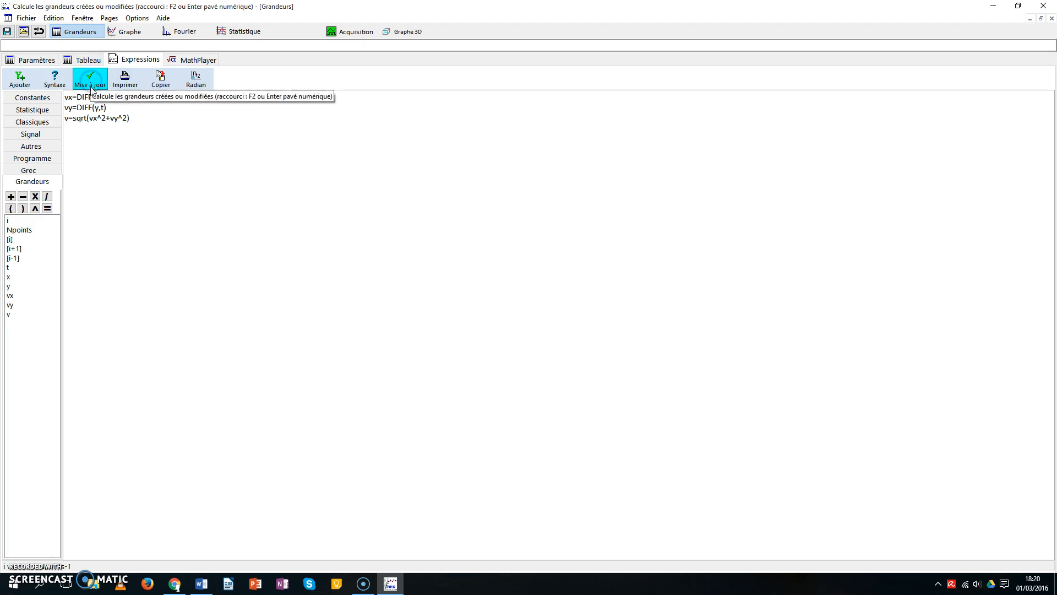
{"action": "left_click", "coordinate": [111, 117]}
Change the graph's vertical axis to v so that speed is plotted against t
{"action": "left_click", "coordinate": [135, 29]}
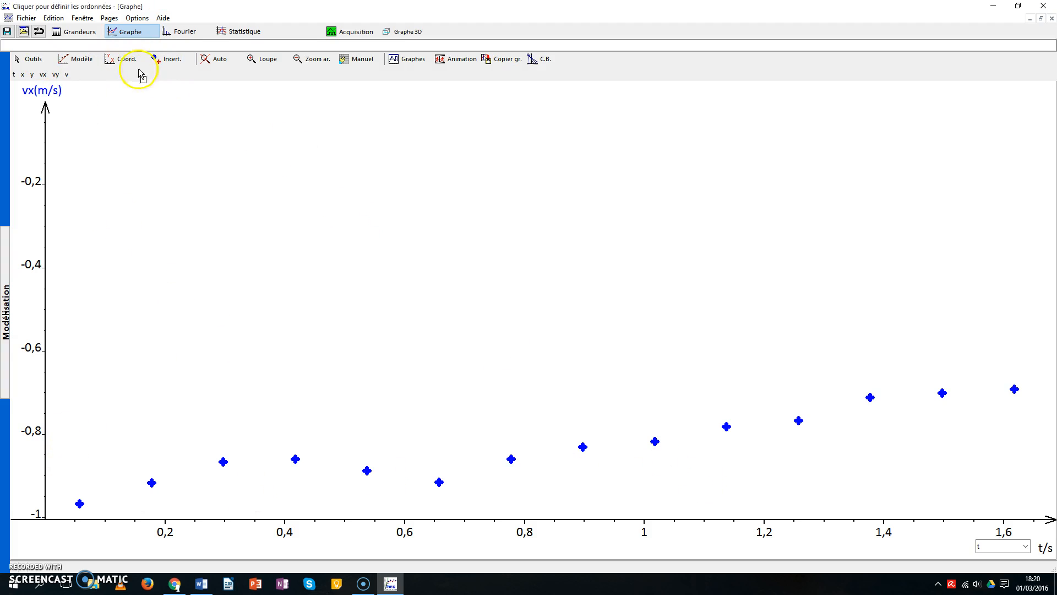
{"action": "left_click", "coordinate": [124, 61]}
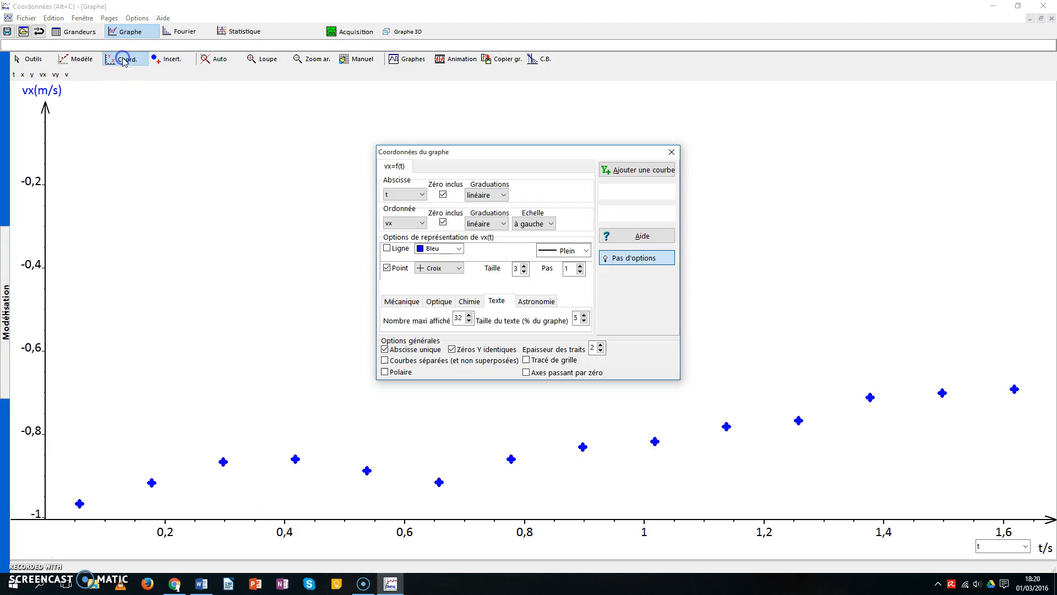
{"action": "left_click", "coordinate": [401, 223]}
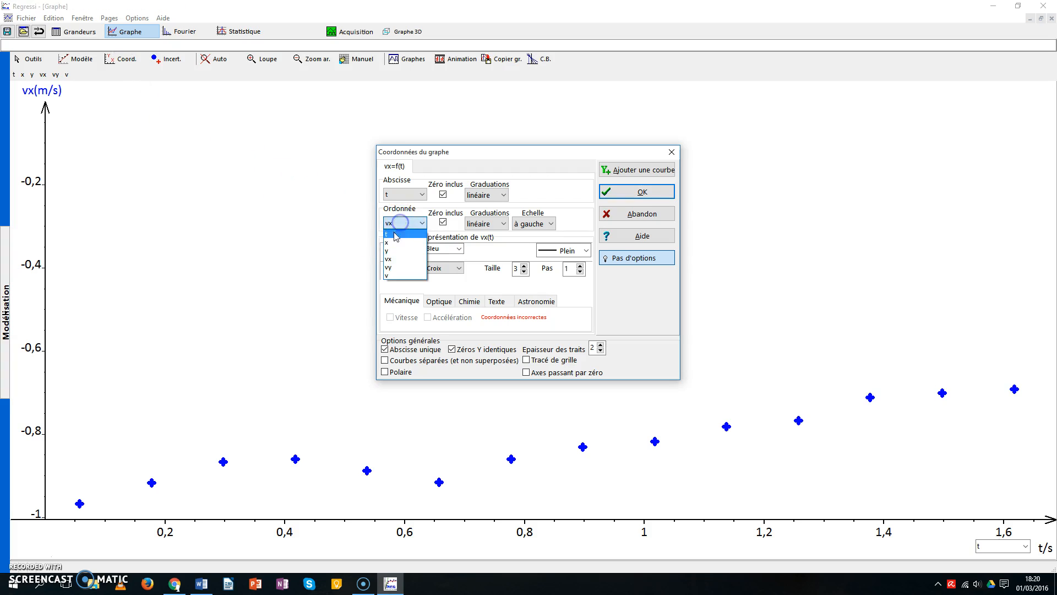
{"action": "left_click", "coordinate": [395, 276]}
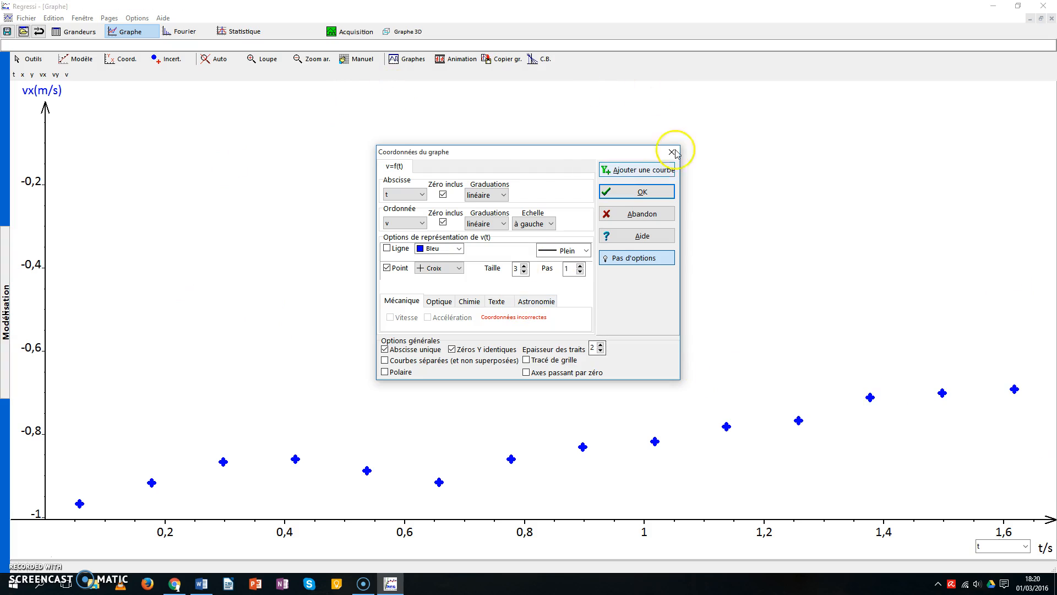
{"action": "left_click", "coordinate": [642, 192]}
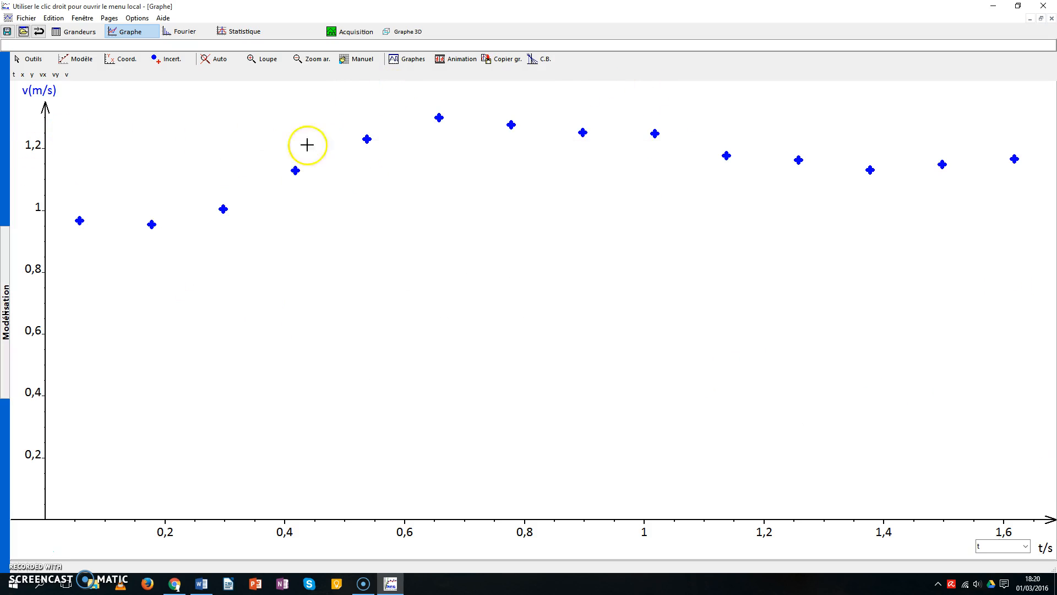